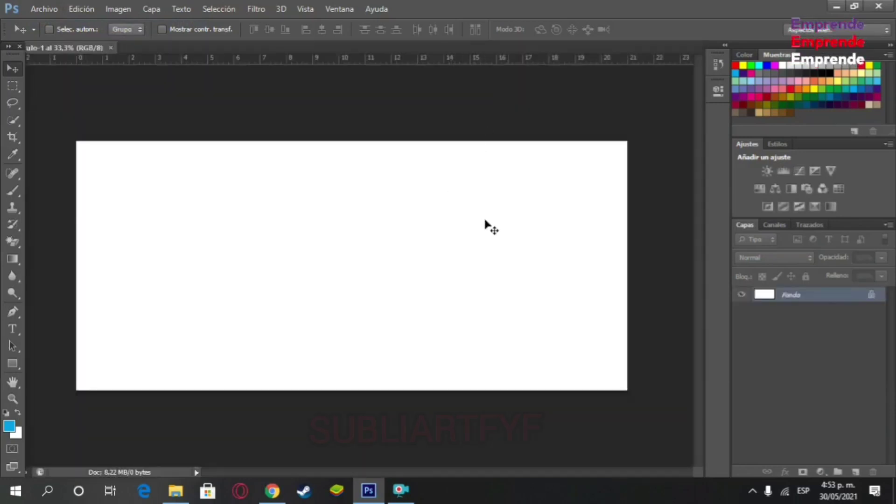
Step: Convert the locked Fondo background into a regular layer, keeping the suggested name and settings
{"action": "double_click", "coordinate": [873, 296]}
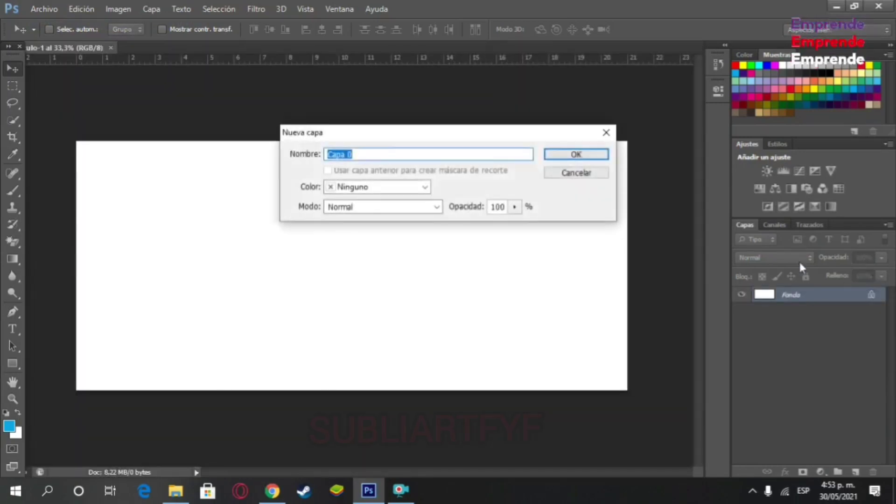
{"action": "left_click", "coordinate": [599, 158]}
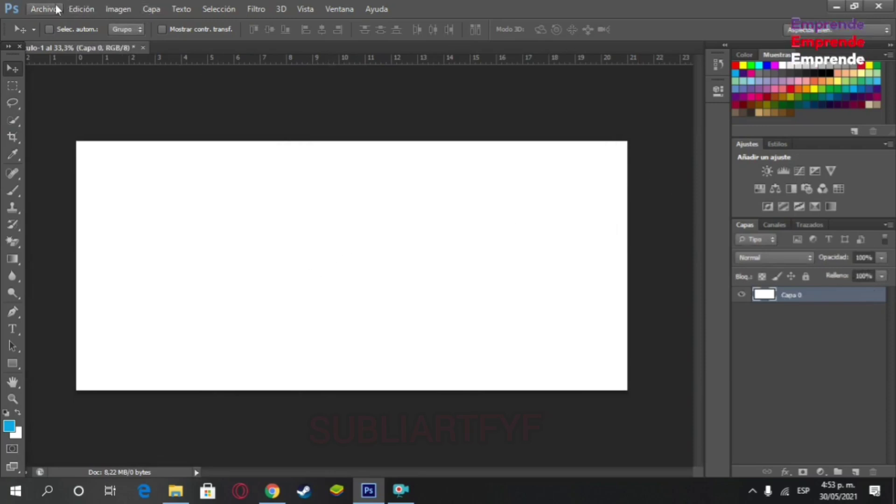
{"action": "left_click", "coordinate": [45, 8]}
{"action": "left_click", "coordinate": [44, 36]}
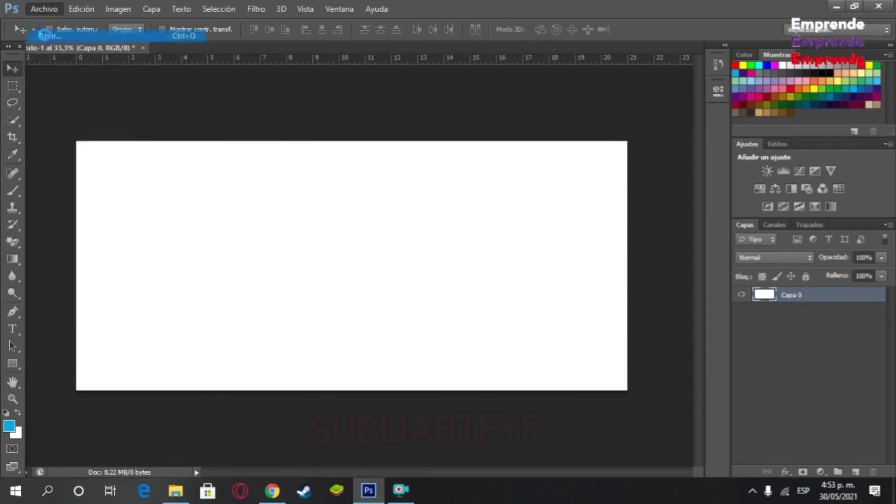
{"action": "double_click", "coordinate": [431, 117]}
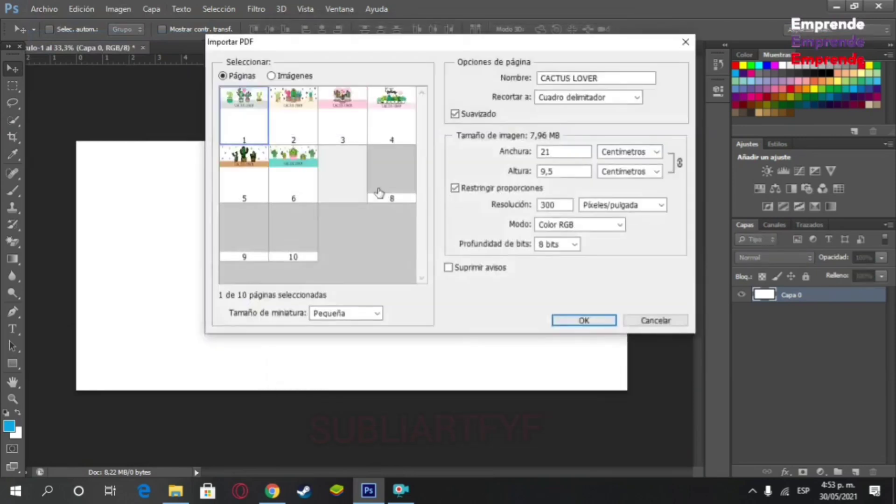
{"action": "left_click_drag", "start_coordinate": [344, 49], "coordinate": [328, 51]}
{"action": "left_click", "coordinate": [264, 79]}
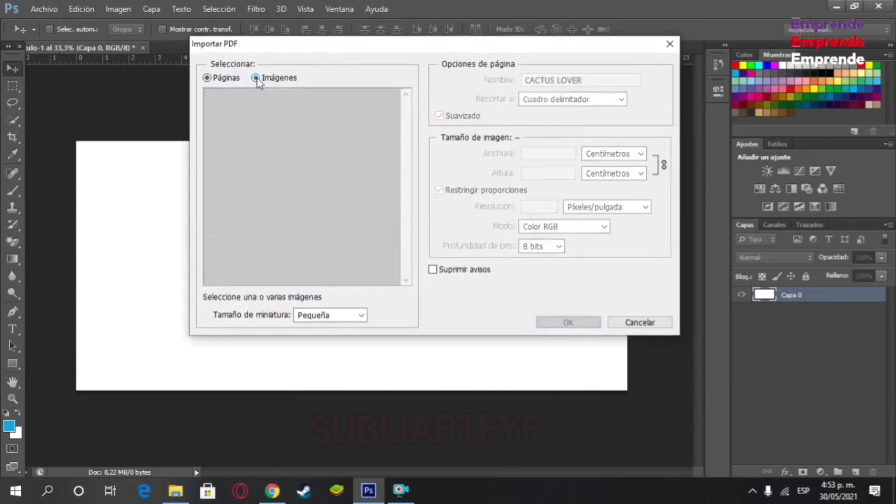
{"action": "left_click", "coordinate": [208, 78]}
{"action": "double_click", "coordinate": [236, 130]}
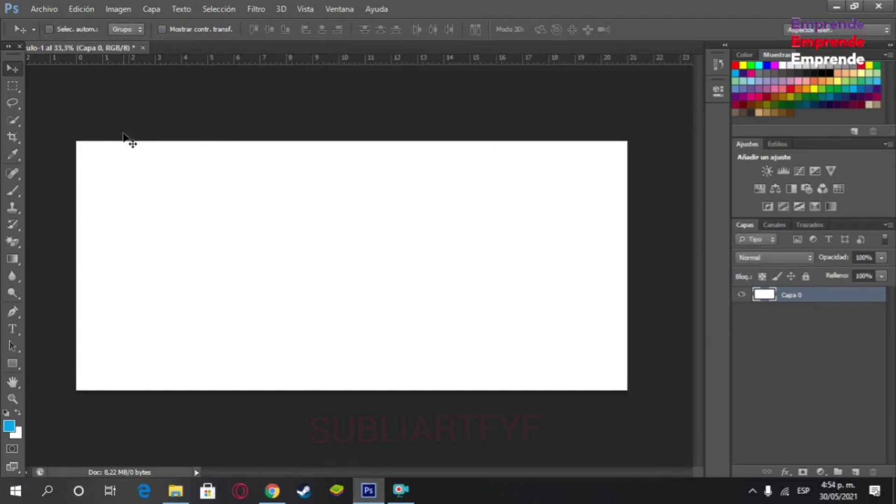
Step: Open page 2 of the CACTUS LOVER PDF, imported at 21 × 9,5 cm and 300 pixels per inch in RGB
{"action": "left_click", "coordinate": [44, 9]}
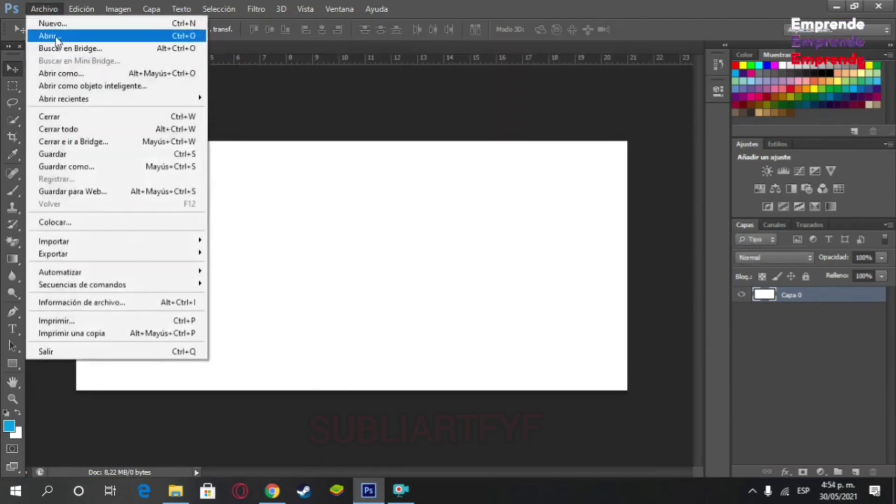
{"action": "left_click", "coordinate": [57, 38]}
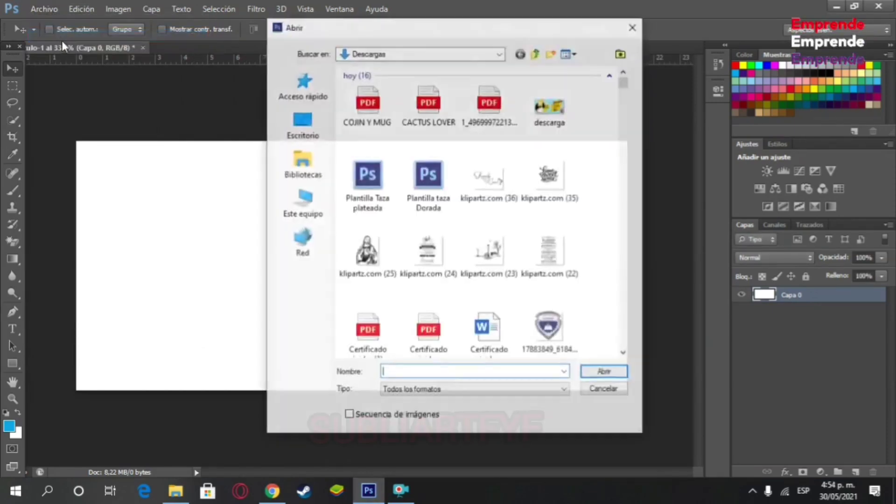
{"action": "double_click", "coordinate": [430, 119]}
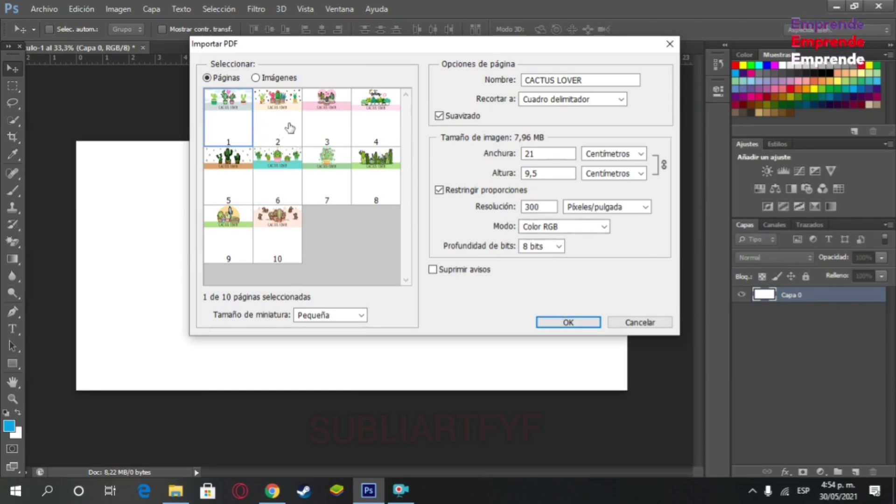
{"action": "left_click", "coordinate": [285, 110]}
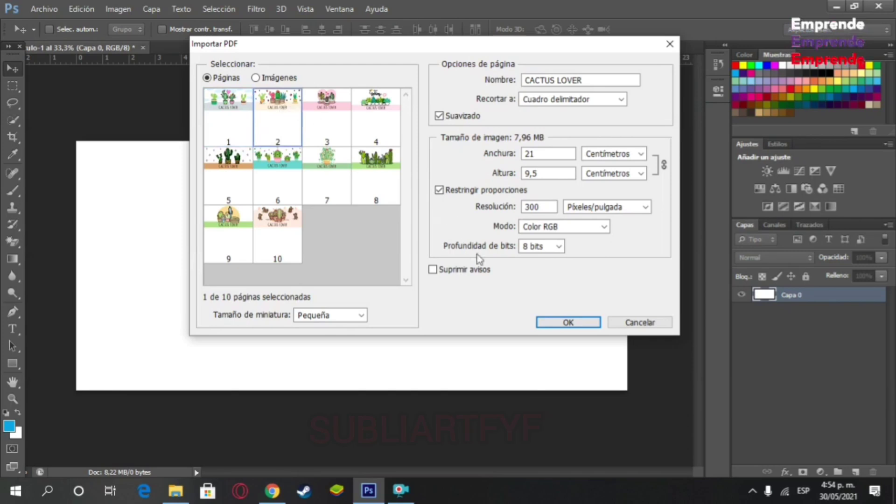
{"action": "left_click", "coordinate": [579, 324]}
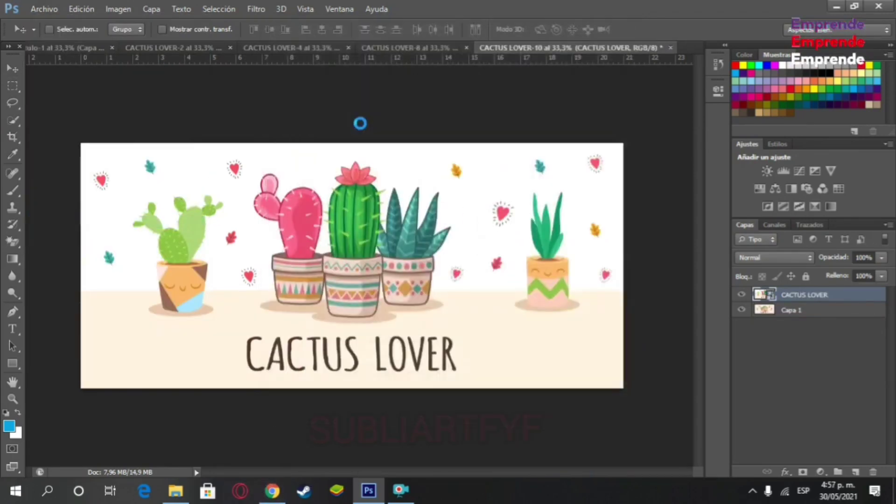
Step: Shrink the placed flowering cactus image and position it in the lower-left corner of the CACTUS LOVER design
{"action": "left_click_drag", "start_coordinate": [271, 395], "coordinate": [210, 236]}
{"action": "left_click_drag", "start_coordinate": [154, 196], "coordinate": [138, 314]}
{"action": "left_click_drag", "start_coordinate": [176, 364], "coordinate": [156, 344]}
{"action": "left_click_drag", "start_coordinate": [111, 283], "coordinate": [131, 328]}
{"action": "key", "text": "Return"}
Step: Place the smiling cactus image, scale it to about 42% width and 38% height, and position it just right of the CACTUS LOVER text
{"action": "left_click", "coordinate": [44, 9]}
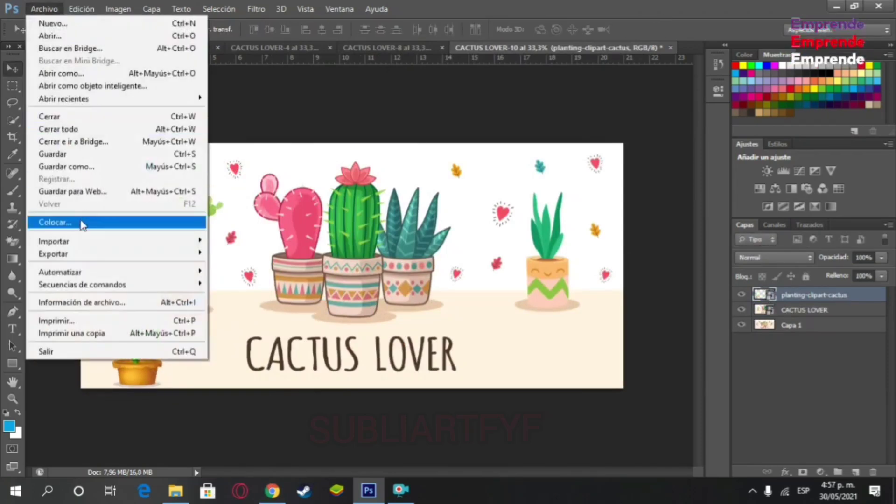
{"action": "left_click", "coordinate": [80, 225]}
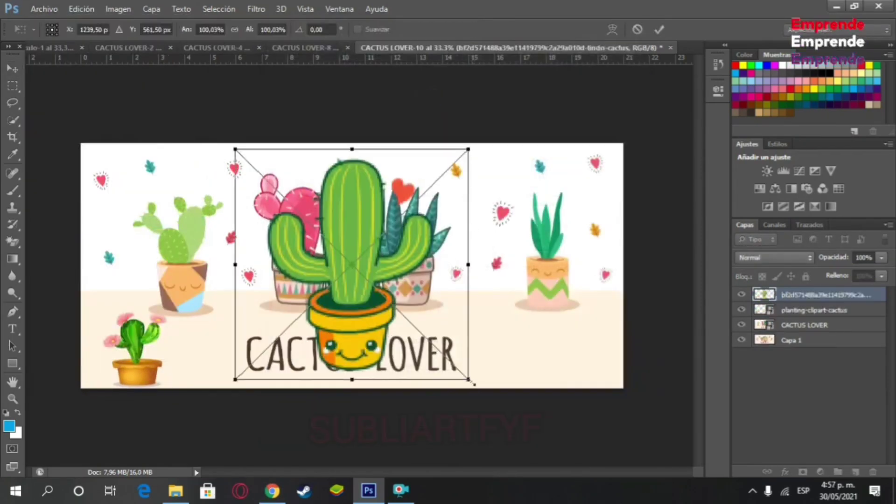
{"action": "left_click_drag", "start_coordinate": [472, 382], "coordinate": [322, 250]}
{"action": "left_click_drag", "start_coordinate": [280, 201], "coordinate": [501, 326]}
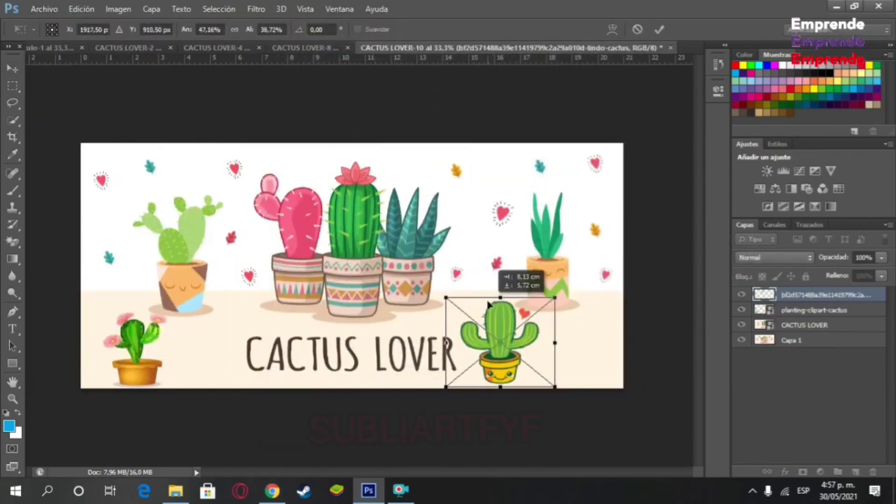
{"action": "left_click_drag", "start_coordinate": [563, 391], "coordinate": [550, 387]}
{"action": "left_click_drag", "start_coordinate": [476, 308], "coordinate": [484, 311]}
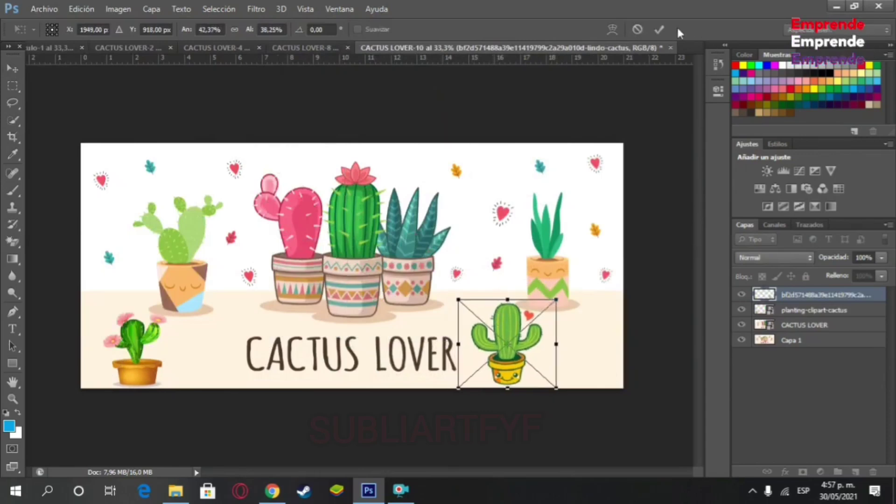
{"action": "key", "text": "Return"}
{"action": "left_click_drag", "start_coordinate": [518, 336], "coordinate": [502, 332]}
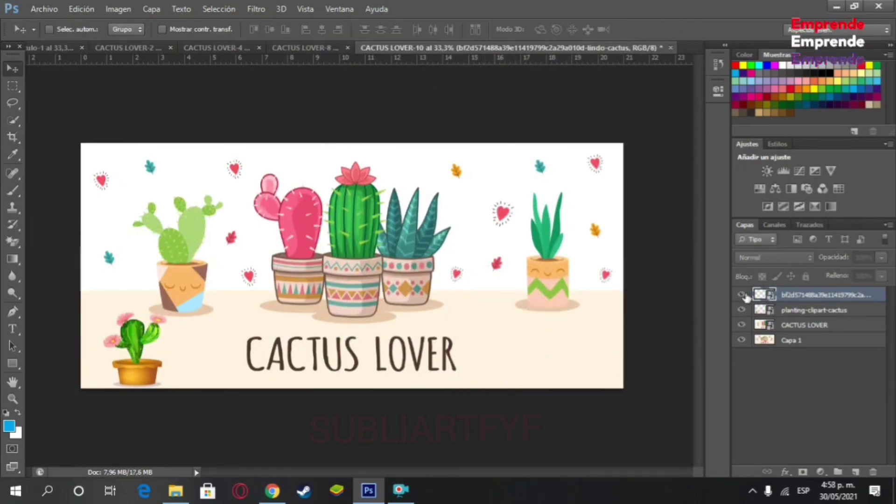
Step: Add a Sombra paralela effect to the smiling cactus layer with Oscurecer blending, 88% opacity and 18 px distance
{"action": "right_click", "coordinate": [786, 296]}
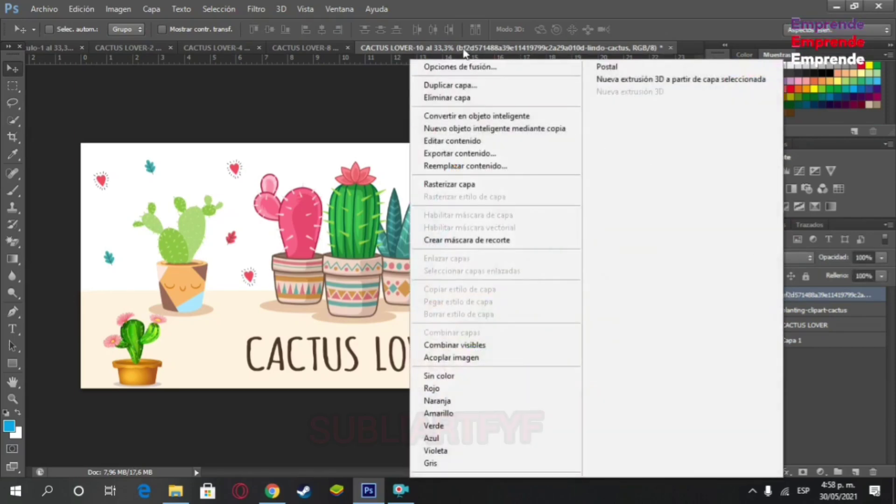
{"action": "left_click", "coordinate": [468, 67]}
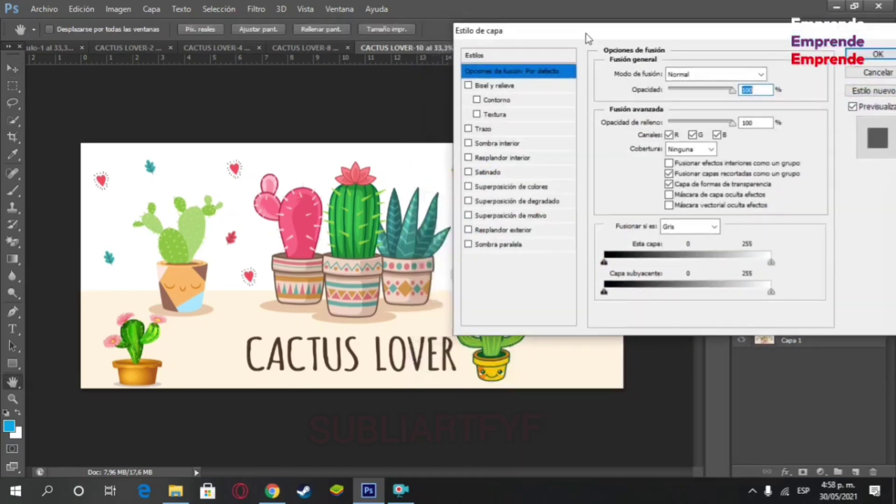
{"action": "left_click_drag", "start_coordinate": [588, 38], "coordinate": [623, 30]}
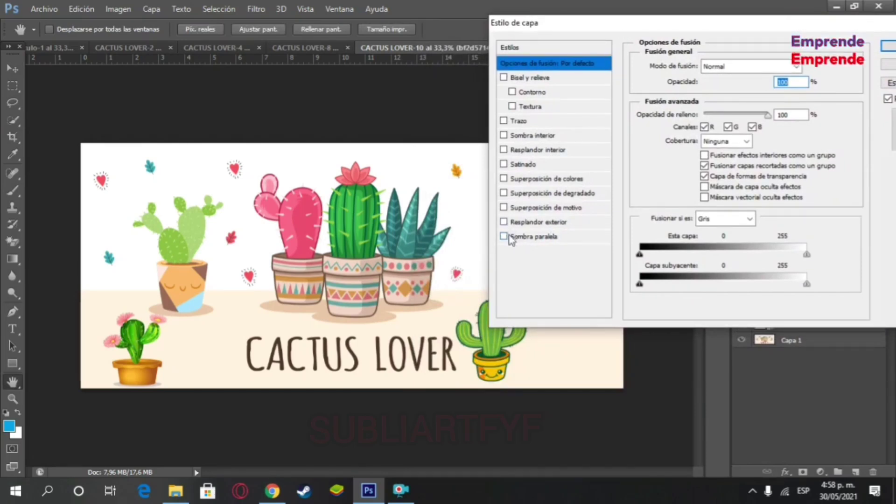
{"action": "left_click", "coordinate": [526, 240]}
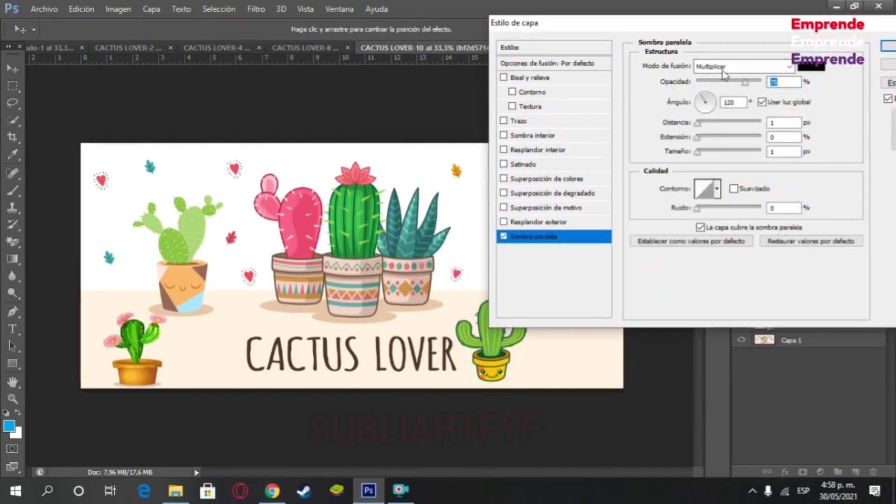
{"action": "mouse_move", "coordinate": [746, 82]}
{"action": "left_mouse_down"}
{"action": "mouse_move", "coordinate": [706, 84]}
{"action": "mouse_move", "coordinate": [754, 83]}
{"action": "left_mouse_up"}
{"action": "left_click", "coordinate": [783, 70]}
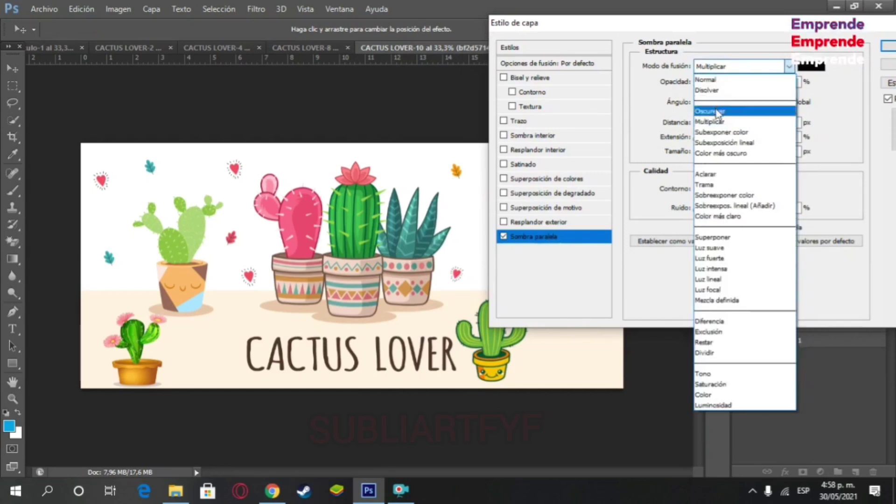
{"action": "left_click", "coordinate": [716, 111]}
{"action": "mouse_move", "coordinate": [701, 130]}
{"action": "left_mouse_down"}
{"action": "mouse_move", "coordinate": [723, 125]}
{"action": "mouse_move", "coordinate": [710, 125]}
{"action": "left_mouse_up"}
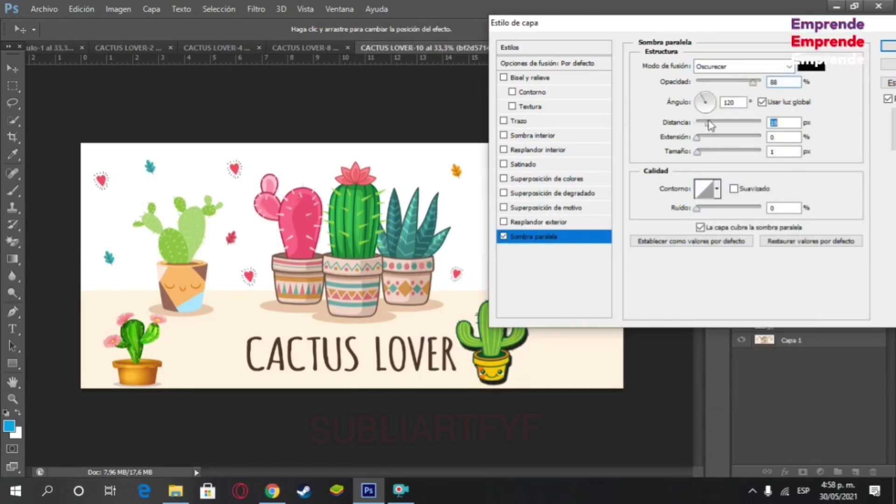
Step: Set the smiling cactus's drop shadow angle to 90° and its distance to 17 px
{"action": "left_click_drag", "start_coordinate": [584, 22], "coordinate": [630, 8]}
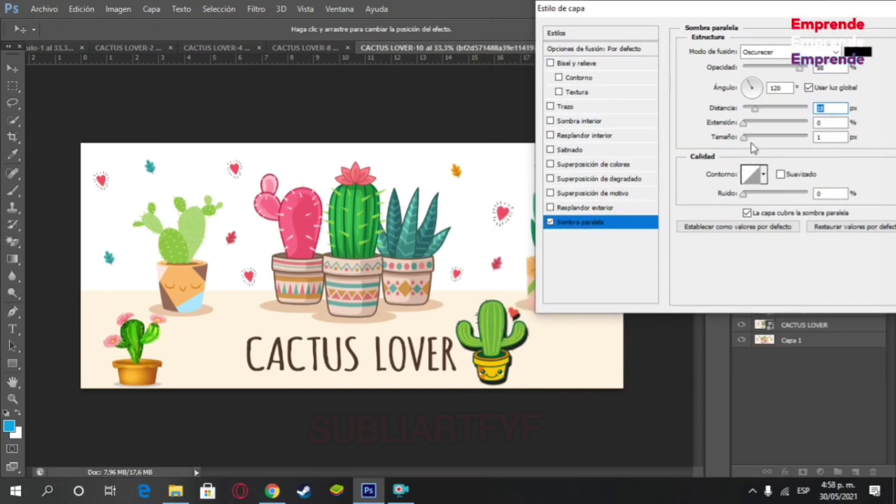
{"action": "mouse_move", "coordinate": [744, 123]}
{"action": "left_mouse_down"}
{"action": "mouse_move", "coordinate": [767, 124]}
{"action": "mouse_move", "coordinate": [743, 124]}
{"action": "left_mouse_up"}
{"action": "left_click_drag", "start_coordinate": [748, 90], "coordinate": [753, 81]}
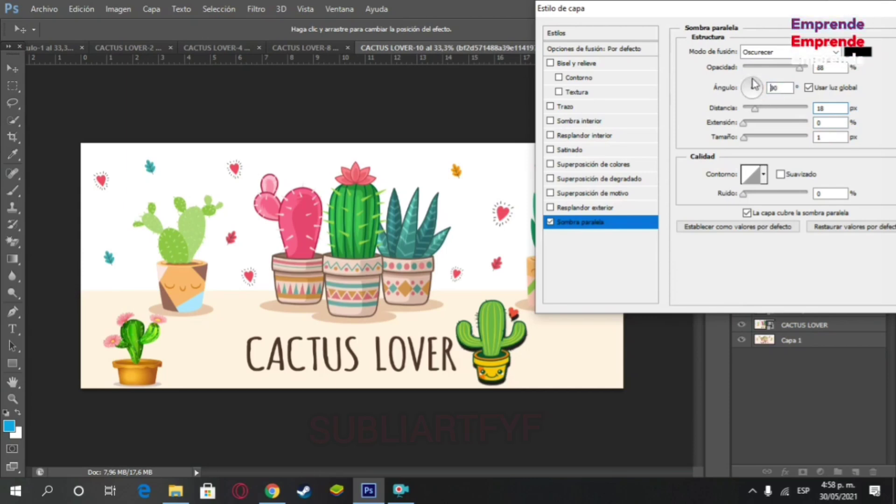
{"action": "left_click", "coordinate": [757, 109]}
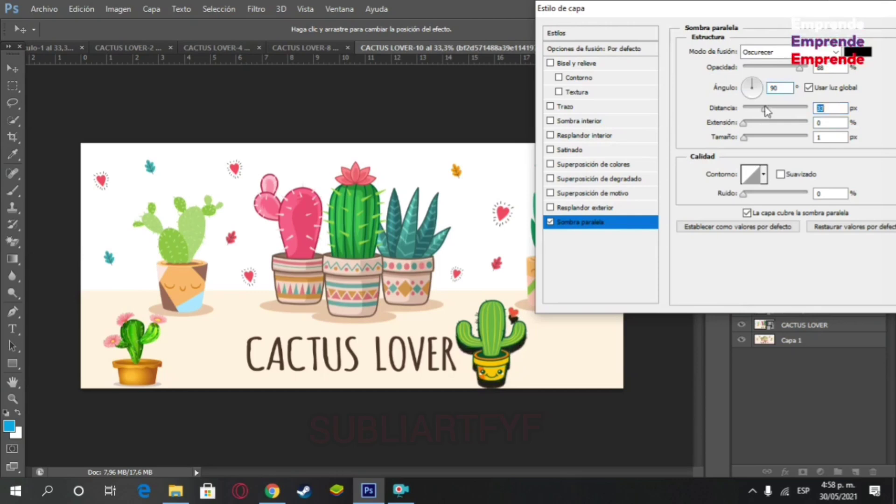
{"action": "mouse_move", "coordinate": [759, 111]}
{"action": "left_mouse_down"}
{"action": "mouse_move", "coordinate": [743, 105]}
{"action": "mouse_move", "coordinate": [765, 119]}
{"action": "mouse_move", "coordinate": [756, 116]}
{"action": "left_mouse_up"}
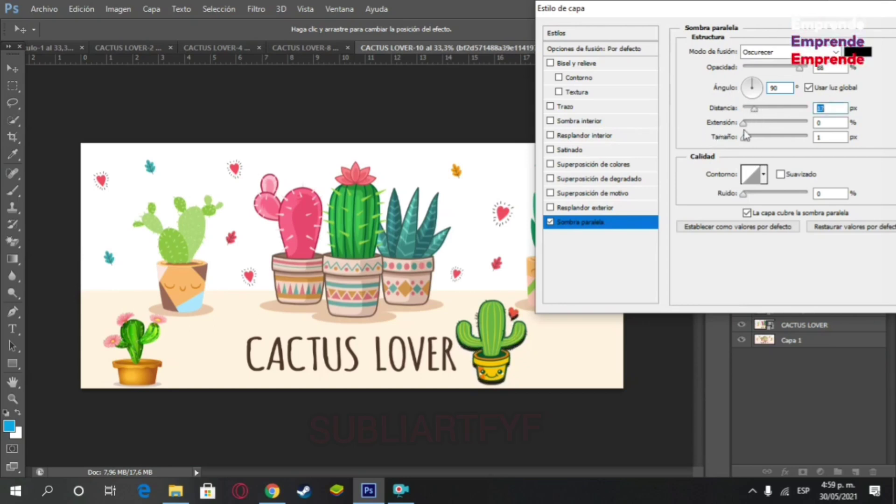
Step: Try the Disolver blend mode on the drop shadow and return it to Oscurecer
{"action": "left_click_drag", "start_coordinate": [768, 15], "coordinate": [705, 15]}
{"action": "left_click", "coordinate": [769, 52]}
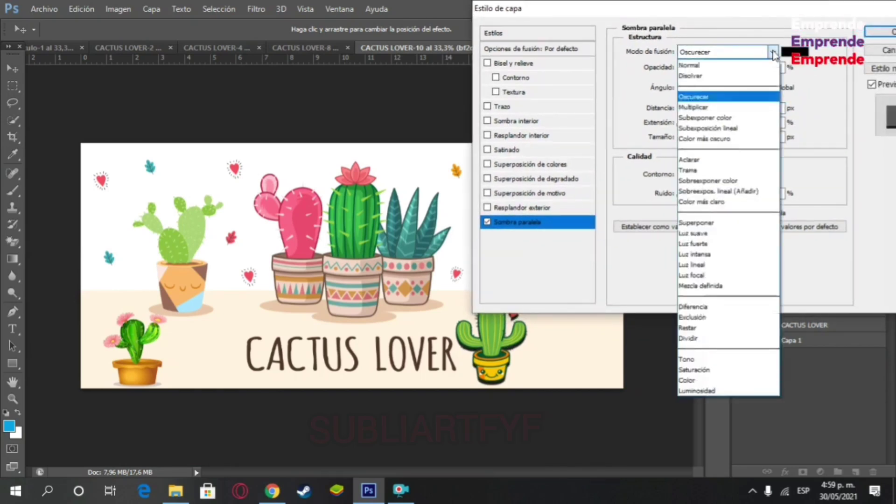
{"action": "left_click", "coordinate": [717, 76]}
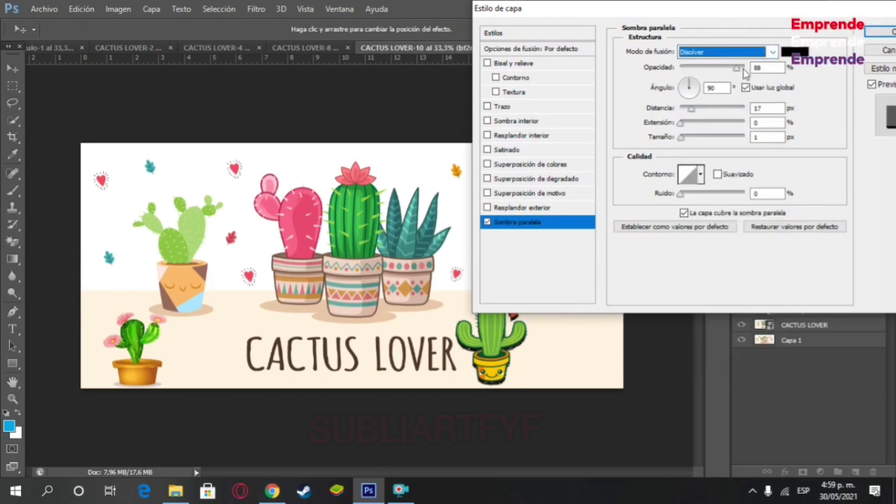
{"action": "left_click", "coordinate": [774, 53]}
{"action": "left_click", "coordinate": [709, 94]}
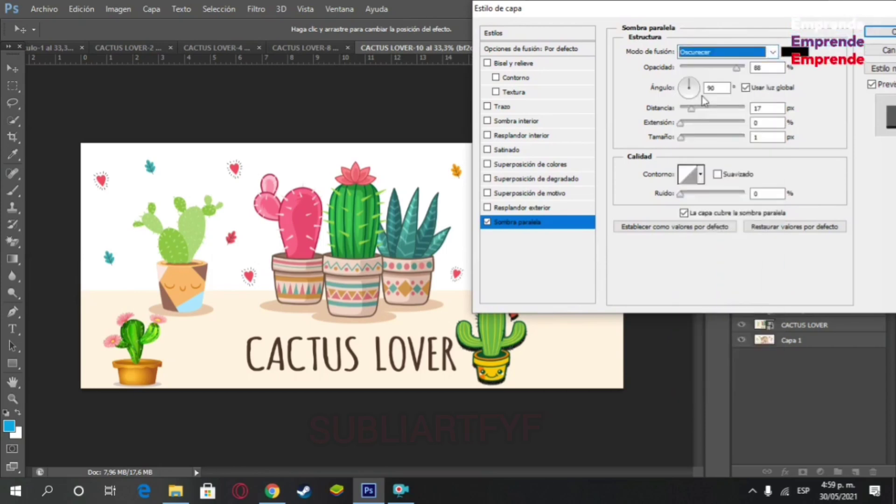
Step: Apply the drop shadow to the smiling cactus and check it by hiding and showing its layer
{"action": "left_click", "coordinate": [767, 108]}
{"action": "left_click_drag", "start_coordinate": [720, 9], "coordinate": [646, 9]}
{"action": "left_click", "coordinate": [820, 31]}
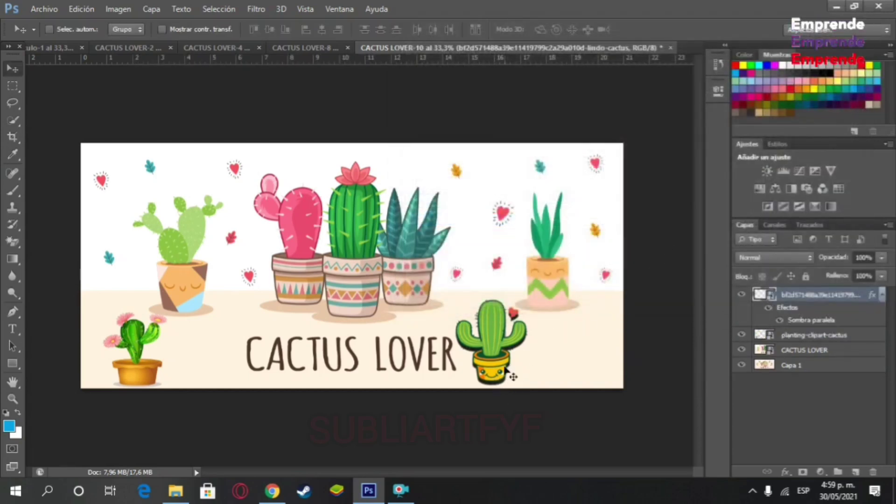
{"action": "left_click", "coordinate": [742, 295]}
{"action": "left_click", "coordinate": [742, 295]}
Step: Copy the smiling cactus's layer style and paste it onto the planting-clipart-cactus layer
{"action": "right_click", "coordinate": [815, 295]}
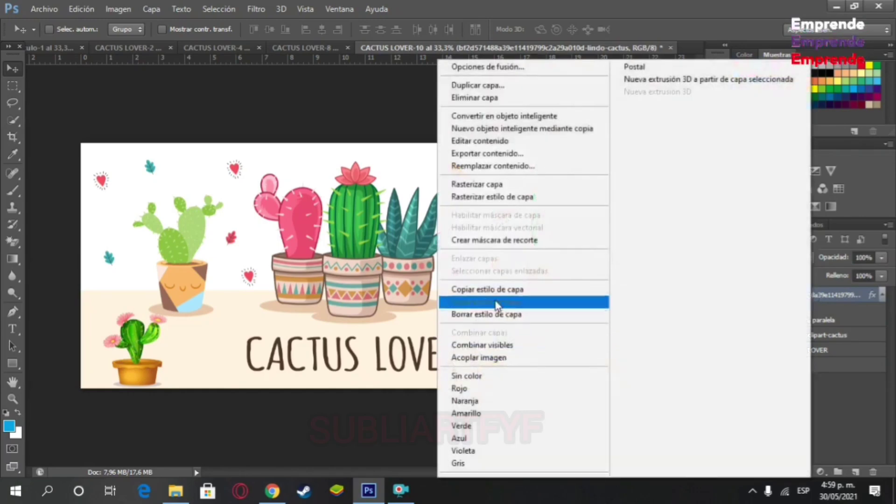
{"action": "left_click", "coordinate": [466, 290]}
{"action": "left_click", "coordinate": [809, 336]}
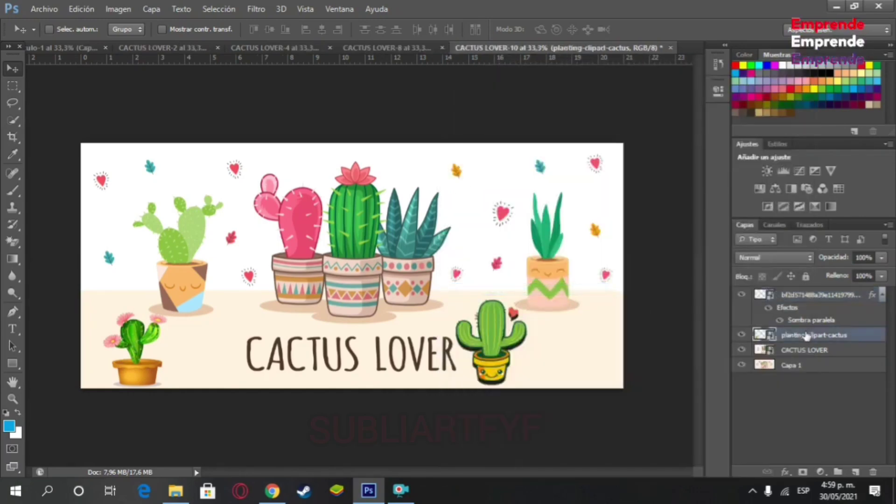
{"action": "right_click", "coordinate": [807, 336]}
{"action": "left_click", "coordinate": [501, 303]}
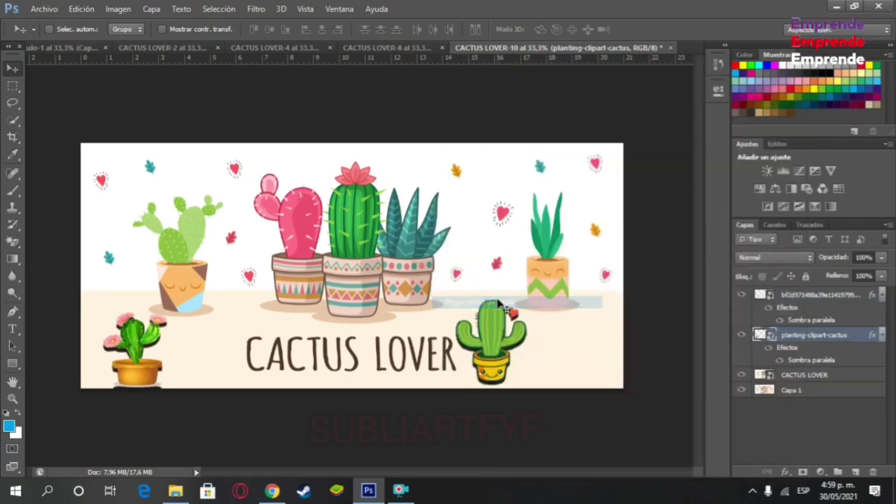
Step: Scale the planting-clipart-cactus image down to 10,88% width and 7,78% height and place it just before the CACTUS LOVER title
{"action": "mouse_move", "coordinate": [150, 347]}
{"action": "left_mouse_down"}
{"action": "mouse_move", "coordinate": [148, 338]}
{"action": "mouse_move", "coordinate": [136, 343]}
{"action": "mouse_move", "coordinate": [154, 345]}
{"action": "mouse_move", "coordinate": [147, 341]}
{"action": "left_mouse_up"}
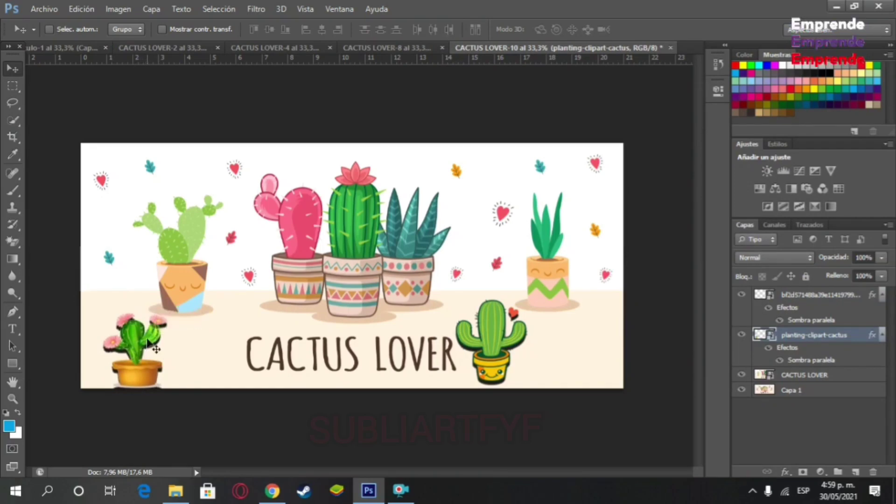
{"action": "left_click", "coordinate": [81, 9]}
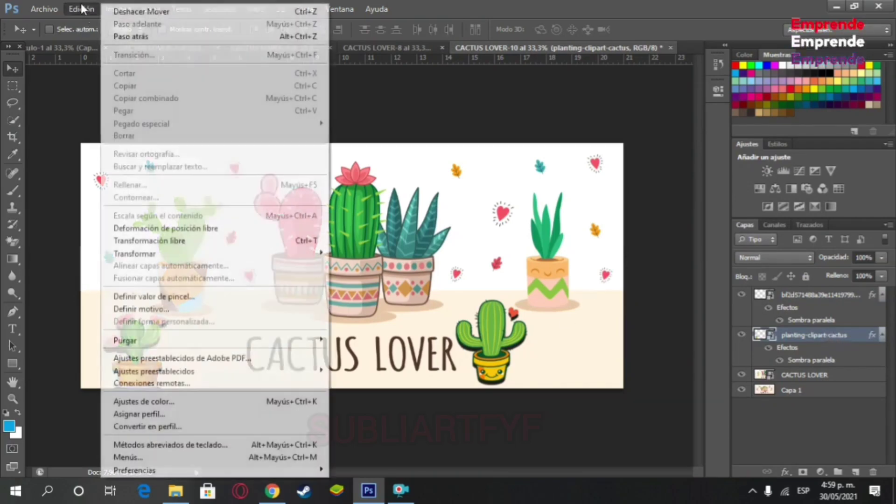
{"action": "left_click", "coordinate": [154, 234]}
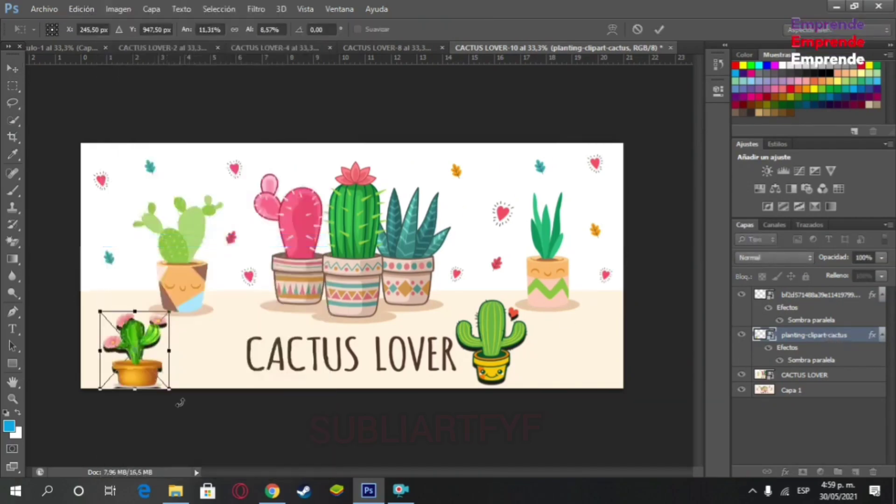
{"action": "left_click_drag", "start_coordinate": [169, 388], "coordinate": [164, 377]}
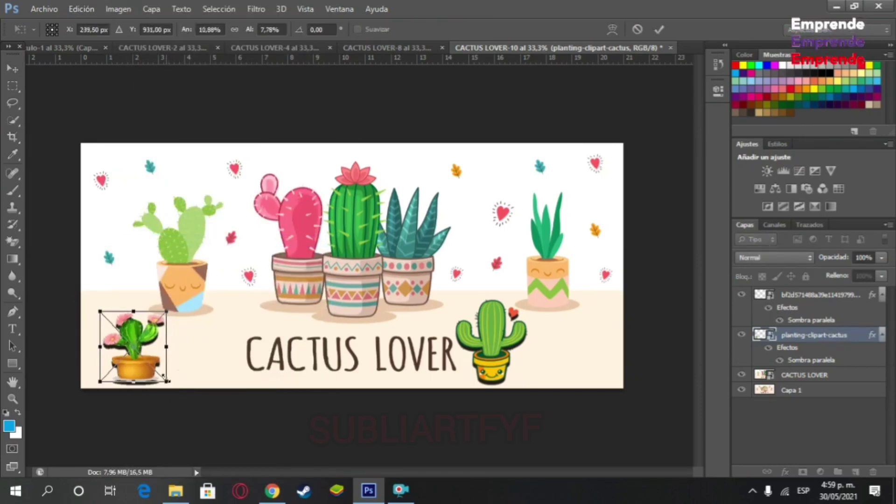
{"action": "left_click_drag", "start_coordinate": [132, 329], "coordinate": [206, 334]}
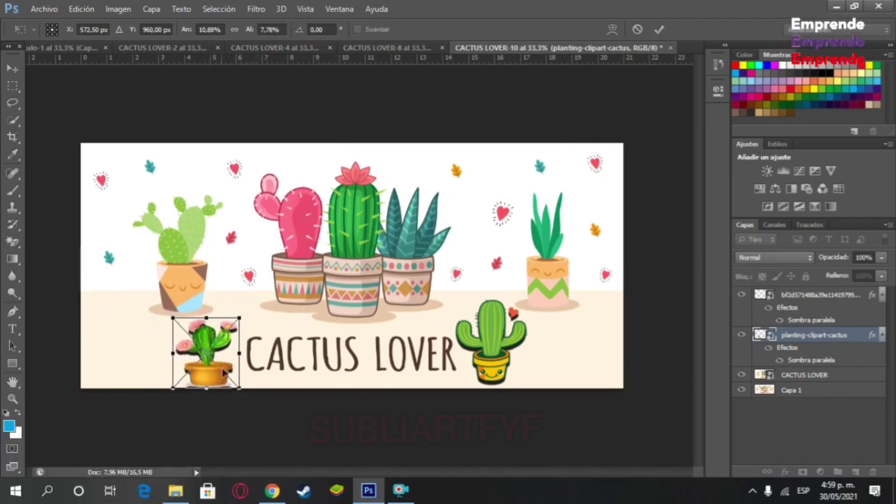
{"action": "left_click_drag", "start_coordinate": [208, 333], "coordinate": [221, 330]}
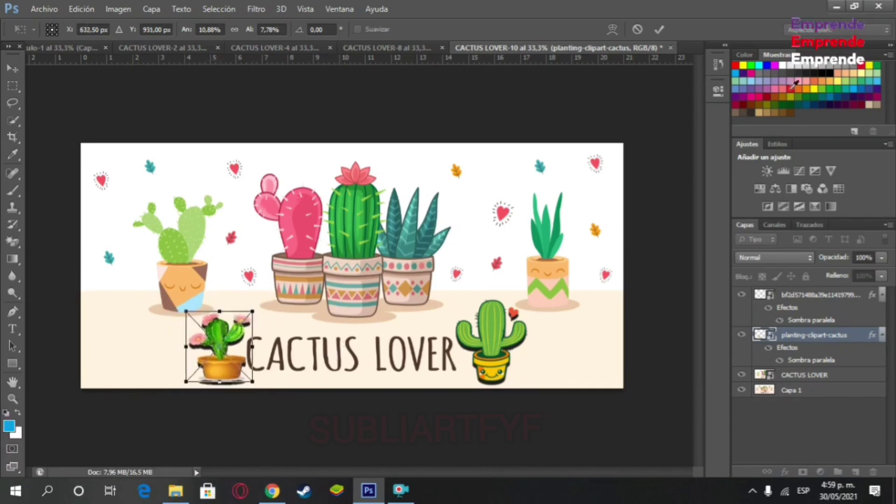
{"action": "left_click", "coordinate": [659, 31]}
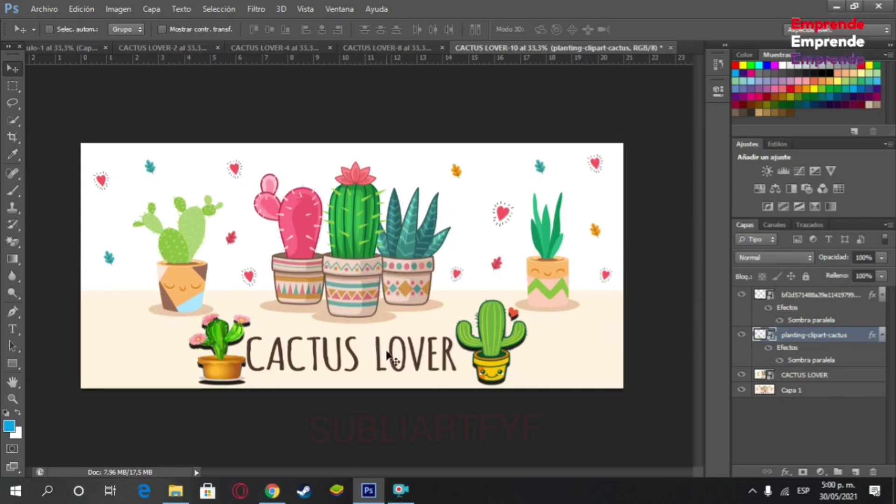
Step: Flatten the image and convert the locked background into a regular layer named Capa 0
{"action": "left_click", "coordinate": [151, 9]}
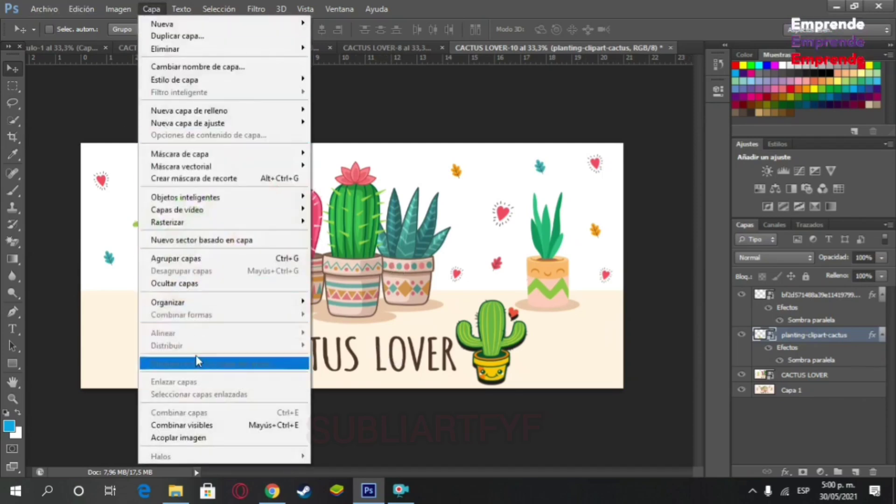
{"action": "left_click", "coordinate": [199, 437]}
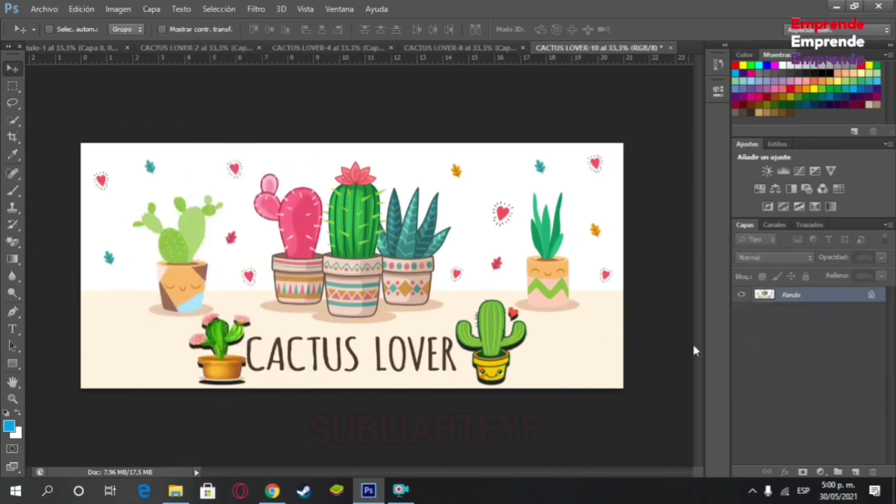
{"action": "double_click", "coordinate": [871, 293]}
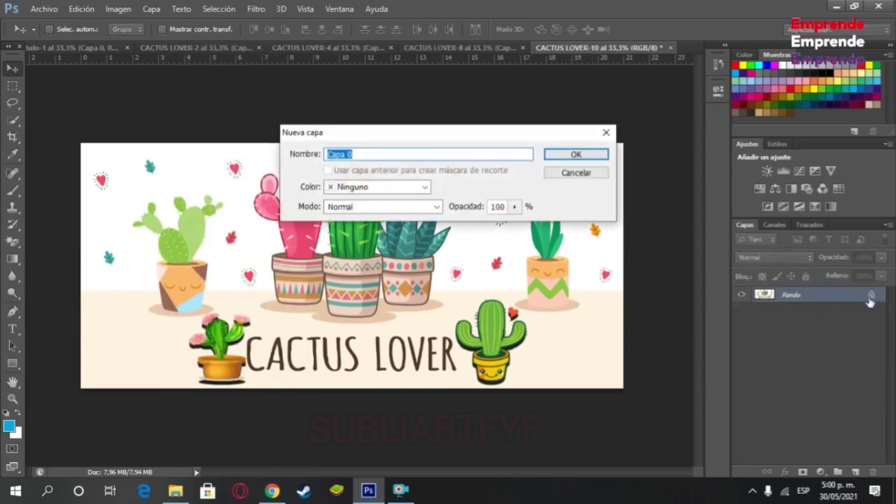
{"action": "left_click", "coordinate": [563, 157]}
{"action": "left_click_drag", "start_coordinate": [471, 261], "coordinate": [481, 299]}
{"action": "left_click_drag", "start_coordinate": [336, 157], "coordinate": [465, 225]}
{"action": "mouse_move", "coordinate": [210, 351]}
{"action": "left_mouse_down"}
{"action": "mouse_move", "coordinate": [211, 320]}
{"action": "mouse_move", "coordinate": [211, 348]}
{"action": "left_mouse_up"}
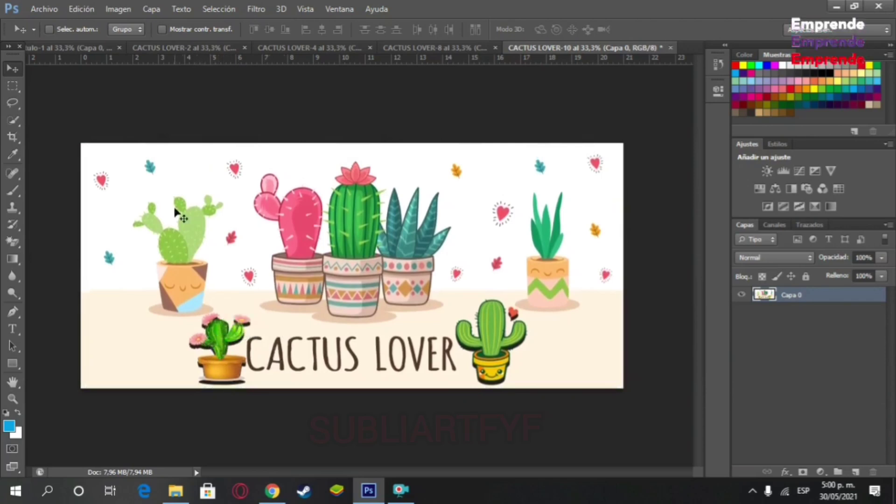
Step: Open the print settings and move the design to the top of the page in the preview
{"action": "left_click", "coordinate": [44, 9]}
{"action": "left_click", "coordinate": [62, 322]}
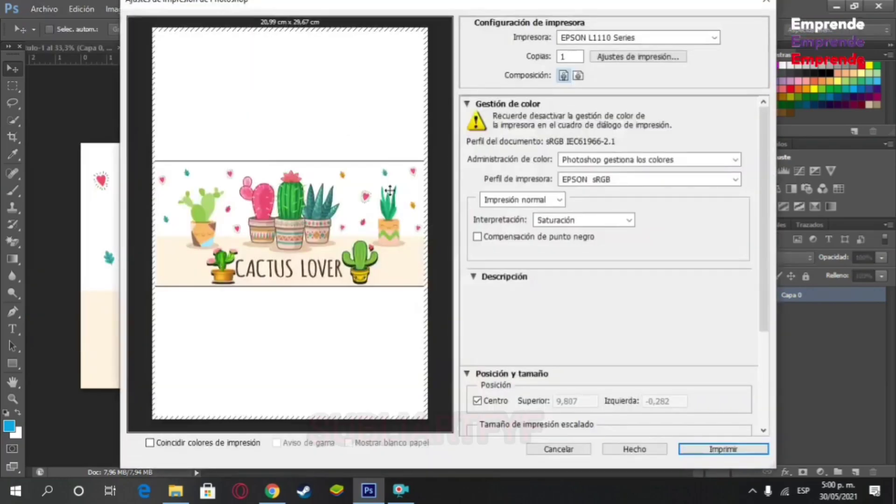
{"action": "left_click_drag", "start_coordinate": [387, 187], "coordinate": [381, 46]}
Step: Let Photoshop manage the print colours and choose the Color_Make_Inks_Profile_v1 printer profile
{"action": "left_click", "coordinate": [645, 159]}
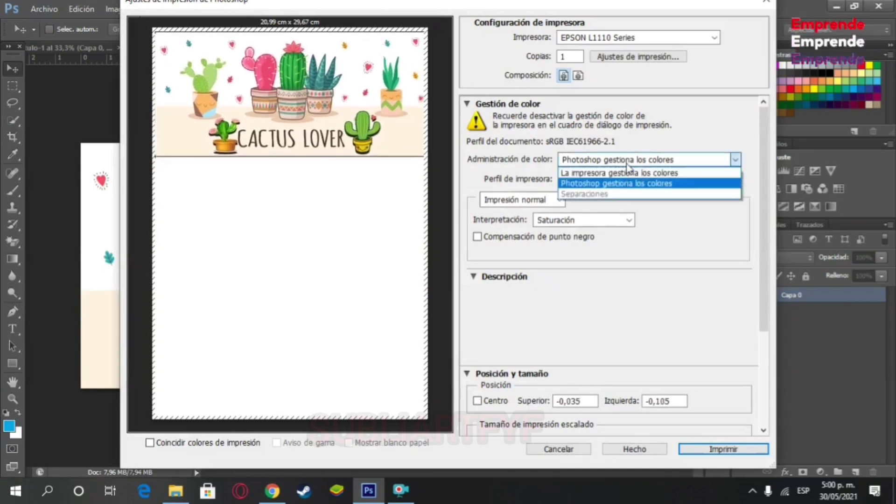
{"action": "left_click", "coordinate": [624, 185]}
{"action": "left_click", "coordinate": [622, 182]}
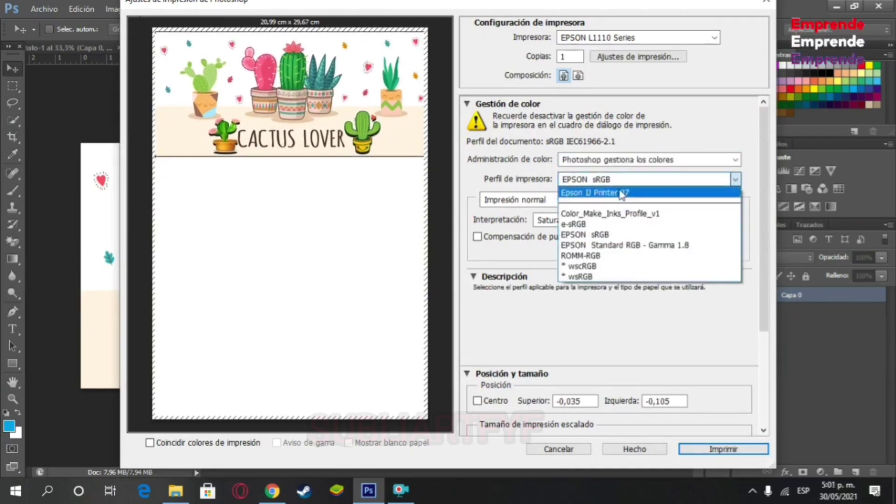
{"action": "left_click", "coordinate": [604, 219]}
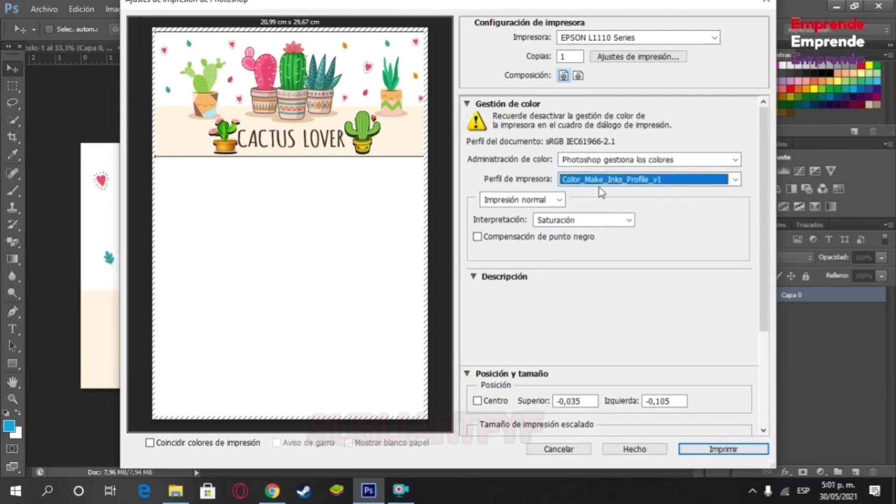
Step: Change the printer to EPSON L3110 Series, with Photoshop managing the colours through the Color_Make_Inks_Profile_v1 profile
{"action": "left_click", "coordinate": [621, 38]}
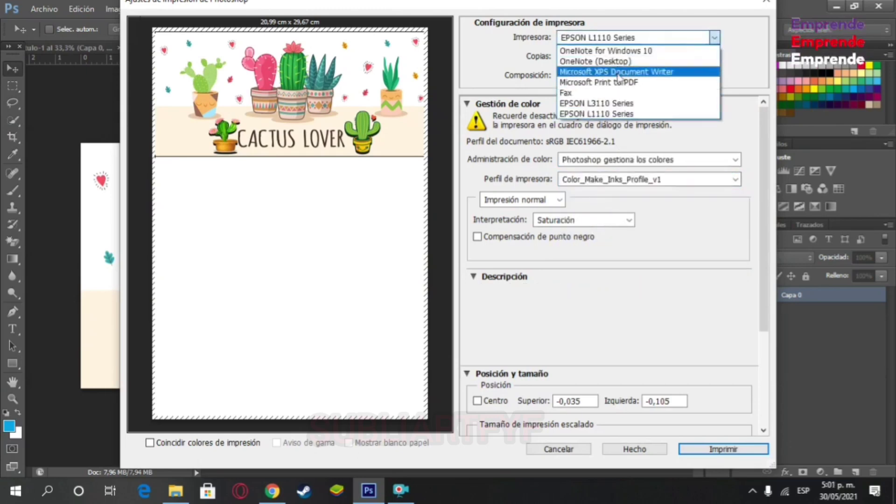
{"action": "left_click", "coordinate": [607, 103]}
{"action": "left_click", "coordinate": [621, 159]}
{"action": "left_click", "coordinate": [620, 169]}
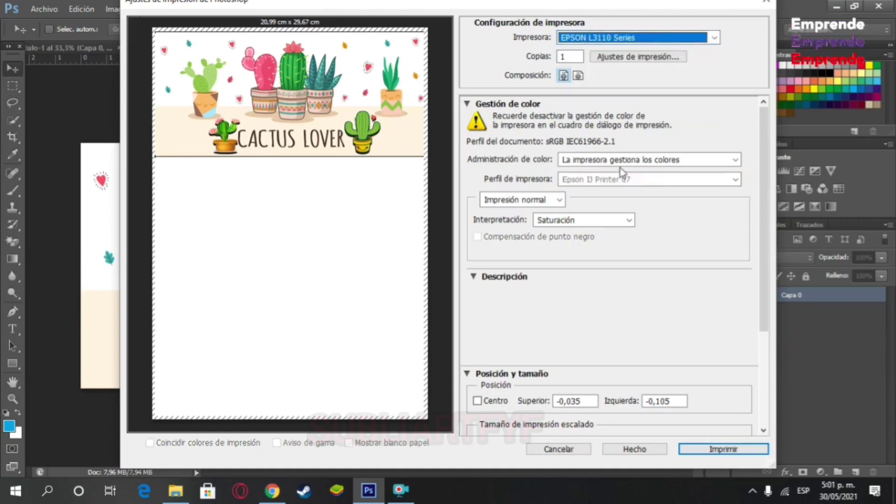
{"action": "left_click", "coordinate": [620, 160]}
{"action": "left_click", "coordinate": [624, 179]}
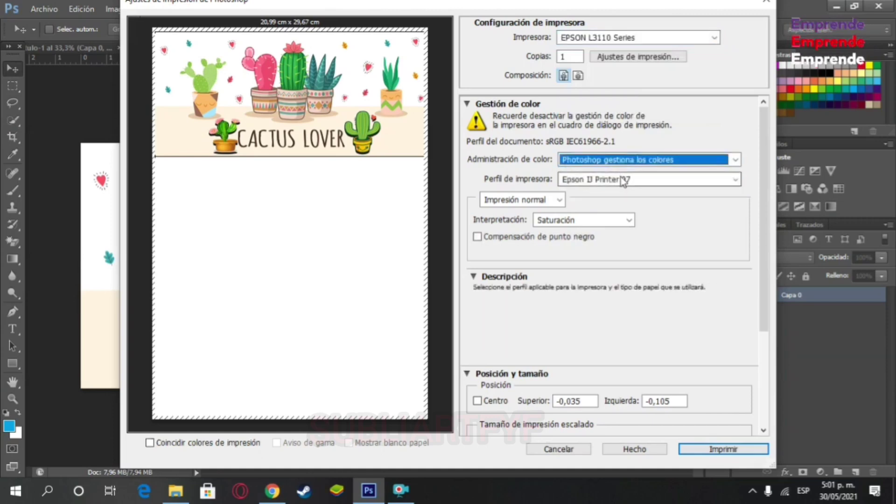
{"action": "left_click", "coordinate": [623, 179]}
{"action": "left_click", "coordinate": [625, 211]}
Step: Set the printer's paper type to Premium Presentation Paper Matte, choose a quality, check the additional options, and leave the print settings without printing
{"action": "left_click", "coordinate": [634, 62]}
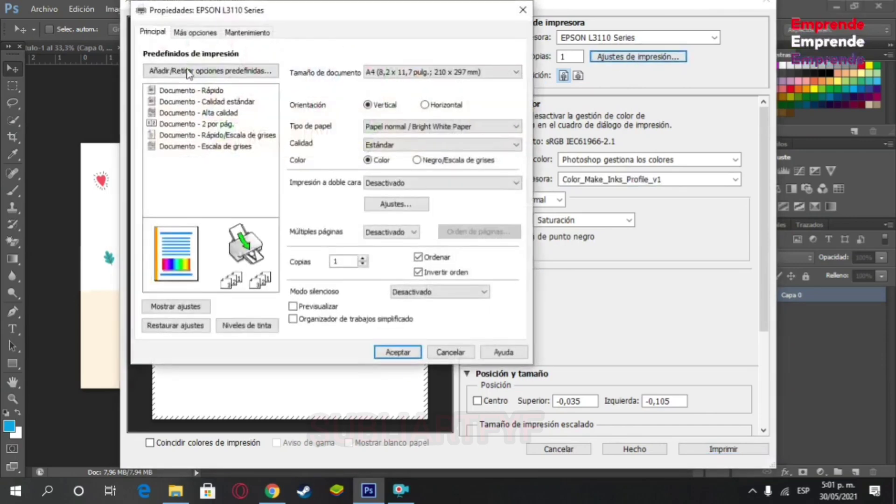
{"action": "left_click", "coordinate": [417, 130]}
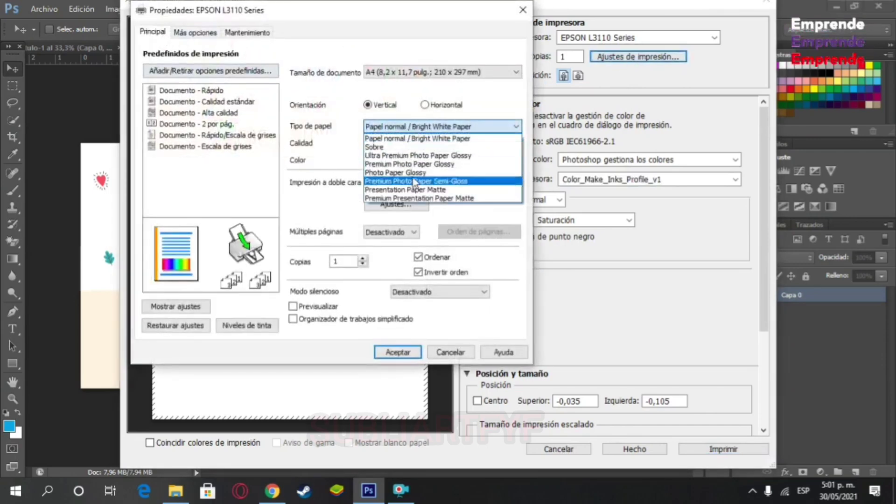
{"action": "left_click", "coordinate": [404, 196]}
{"action": "left_click", "coordinate": [404, 145]}
{"action": "left_click", "coordinate": [405, 166]}
{"action": "left_click", "coordinate": [196, 32]}
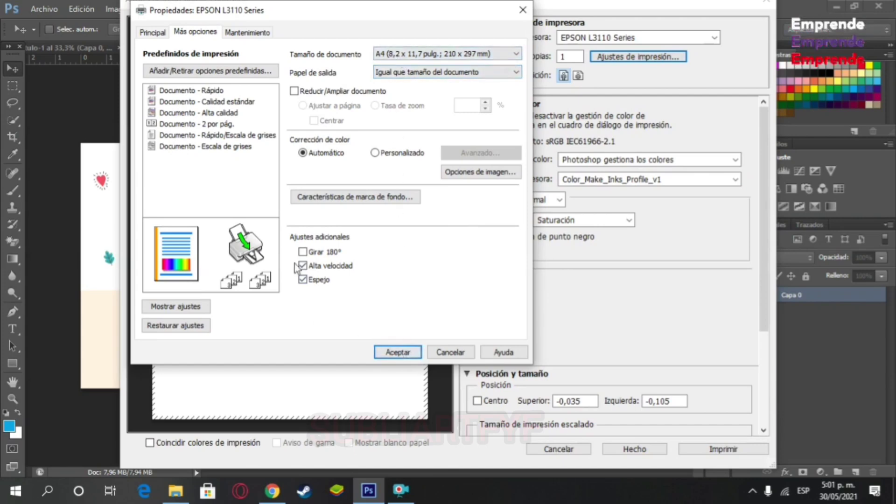
{"action": "left_click", "coordinate": [397, 352]}
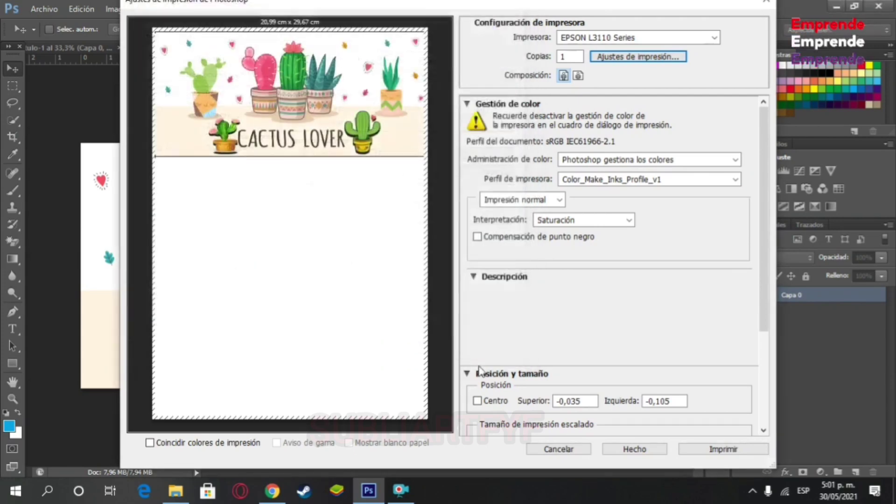
{"action": "left_click", "coordinate": [558, 450]}
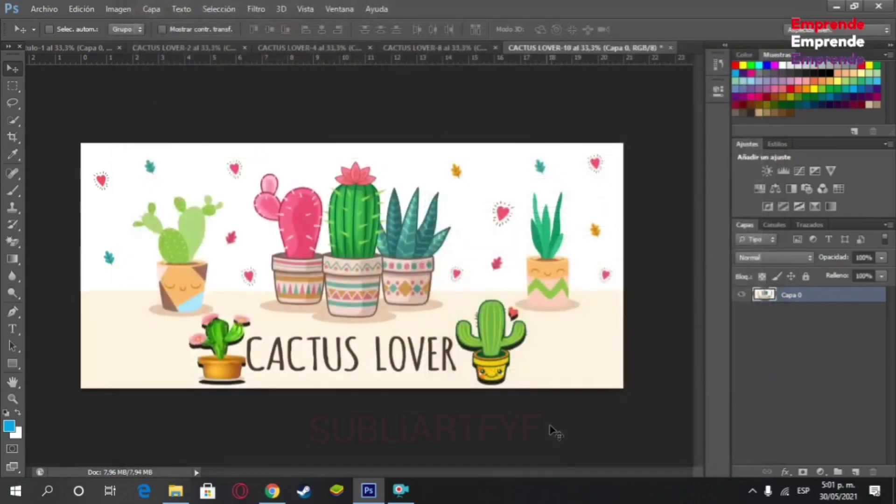
Step: Save the design in the Descargas folder as a Photoshop file named plantilla taza Magica with maximized compatibility
{"action": "left_click", "coordinate": [60, 11]}
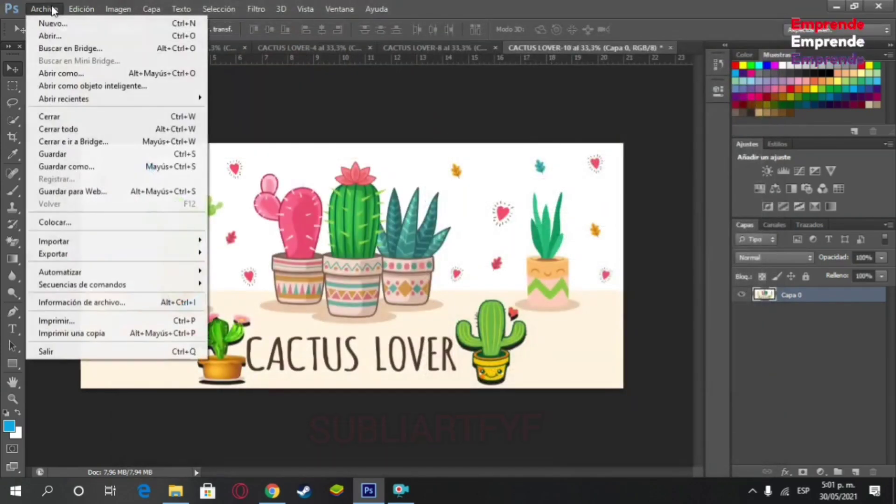
{"action": "left_click", "coordinate": [77, 167]}
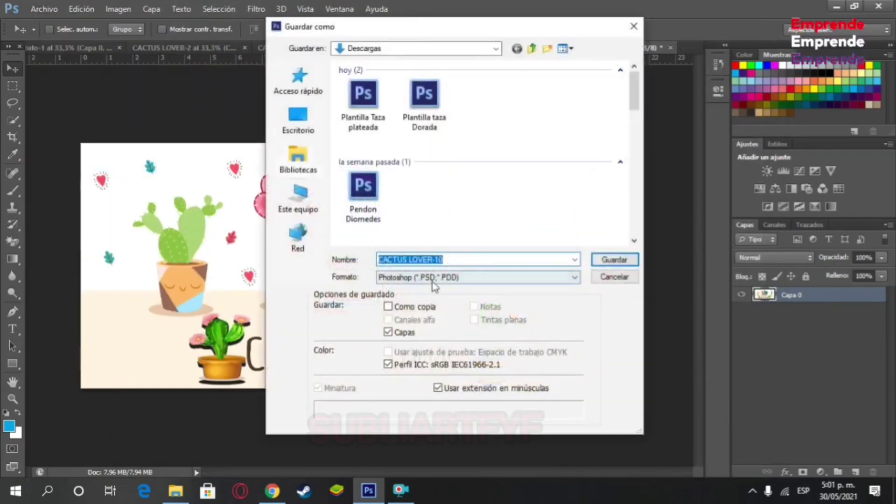
{"action": "type", "text": "pla"}
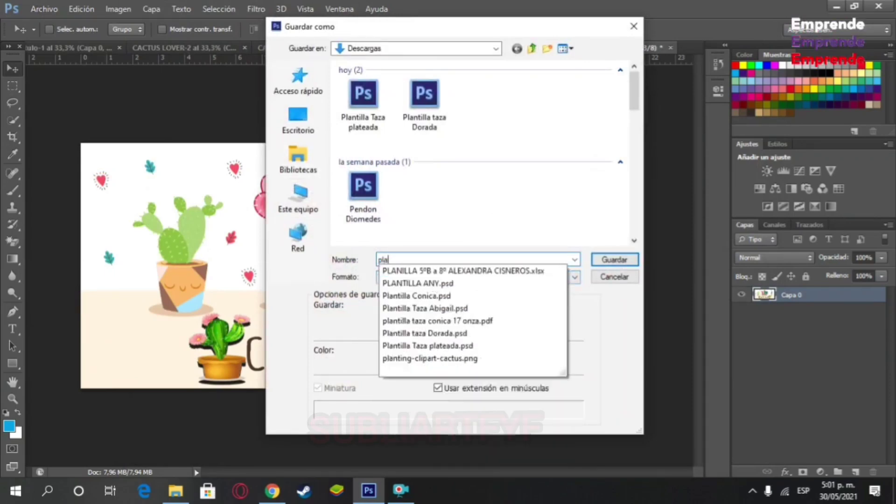
{"action": "type", "text": "ntilla"}
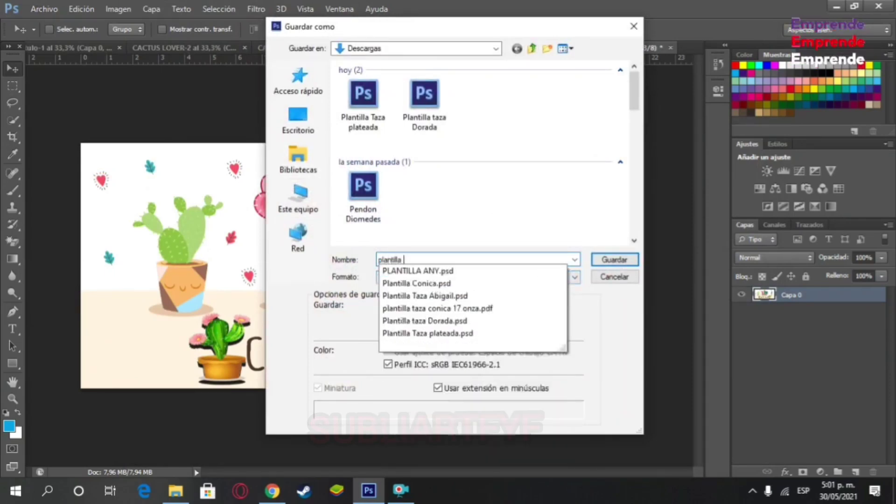
{"action": "type", "text": " taza "}
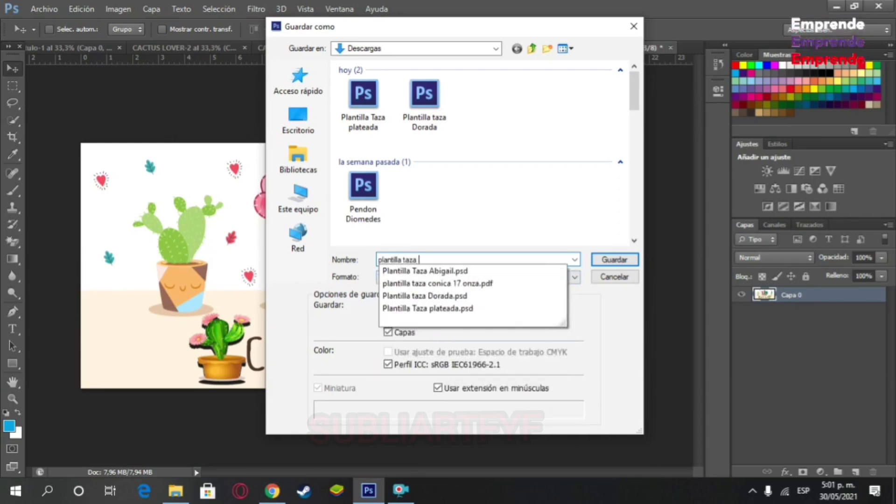
{"action": "type", "text": "Magica"}
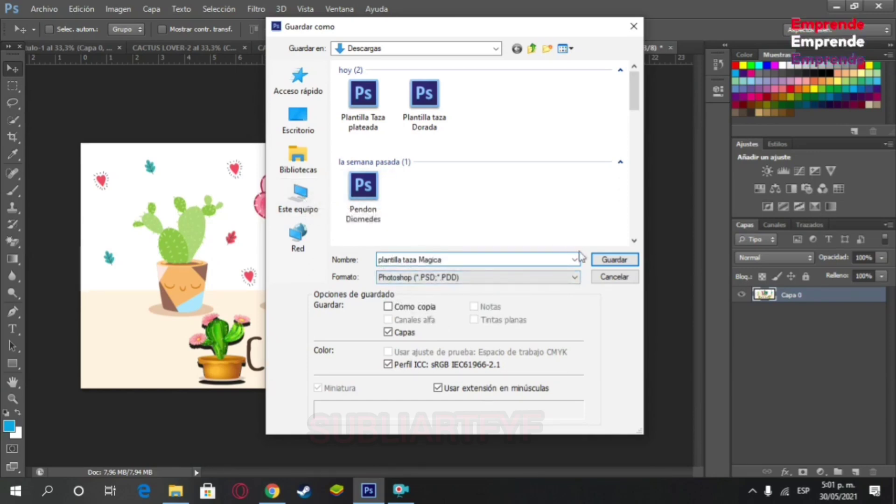
{"action": "left_click", "coordinate": [609, 263]}
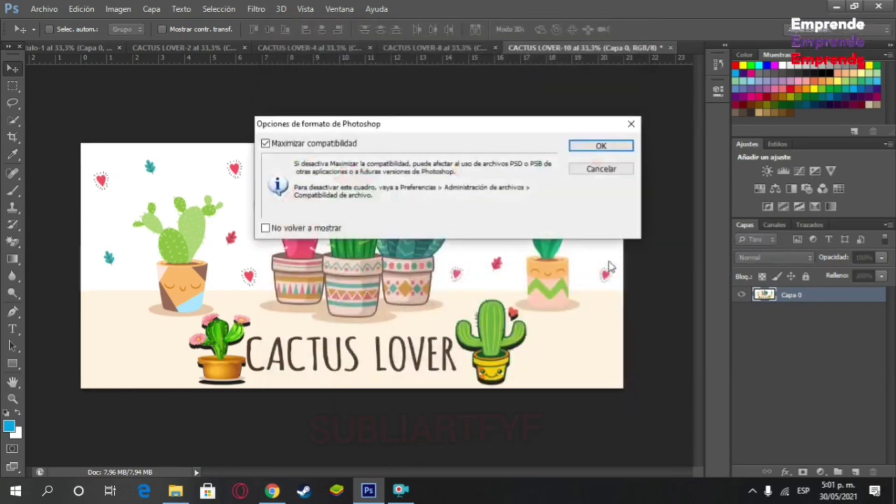
{"action": "left_click", "coordinate": [601, 146]}
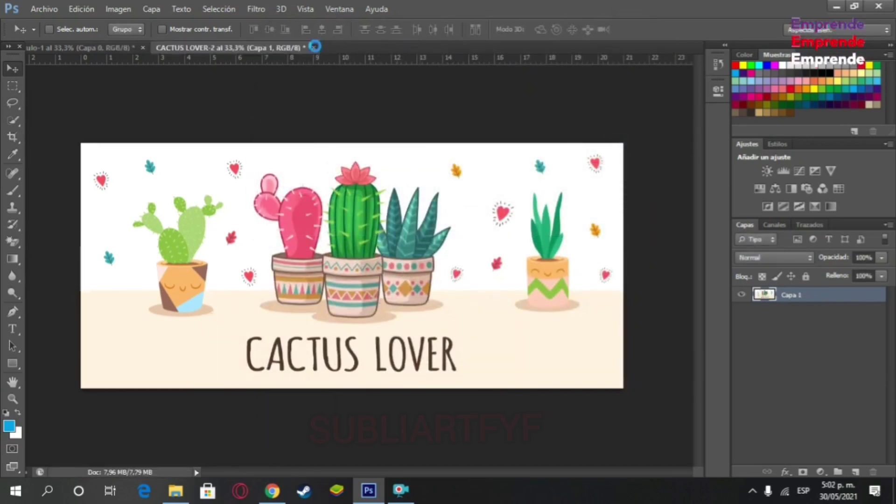
Step: Close the remaining open documents without saving and open the saved plantilla taza Magica.psd file
{"action": "left_click", "coordinate": [314, 48]}
{"action": "left_click", "coordinate": [470, 199]}
{"action": "left_click", "coordinate": [44, 9]}
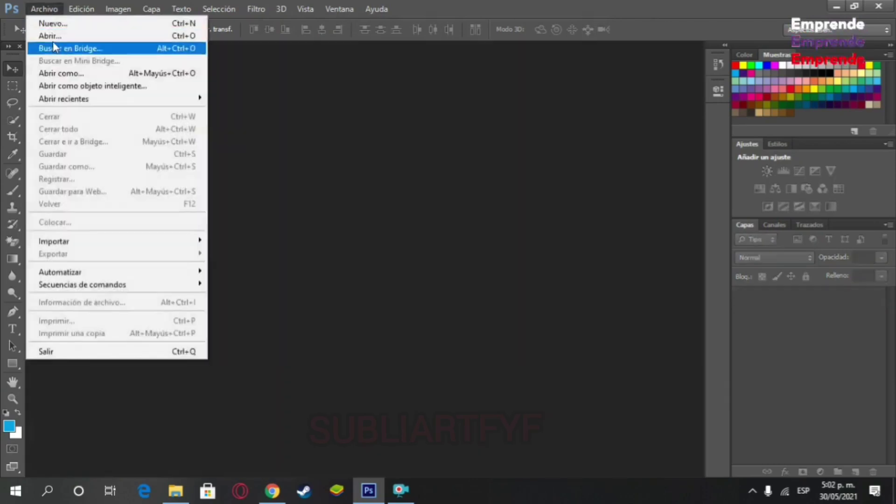
{"action": "left_click", "coordinate": [47, 35]}
{"action": "double_click", "coordinate": [363, 107]}
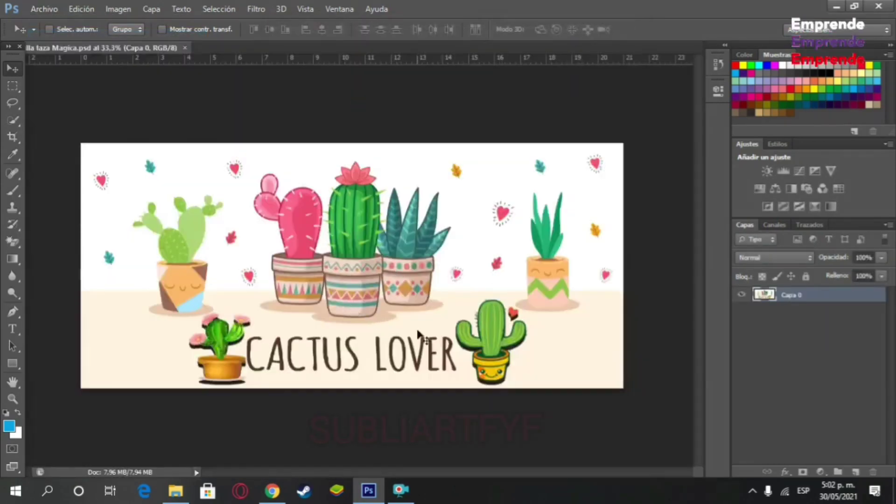